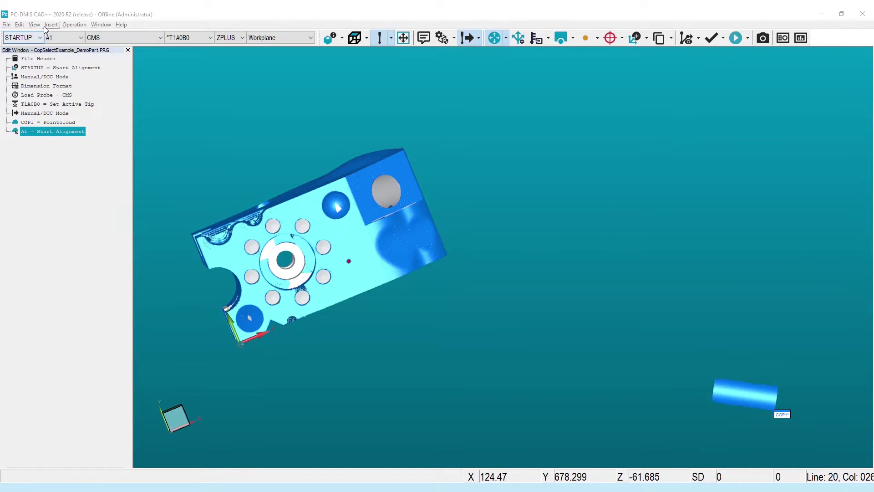
Create a pointcloud Select operator on COP1 with a box around the stray cylinder, keeping only the points outside it
left_click(51, 24)
mouse_move(75, 117)
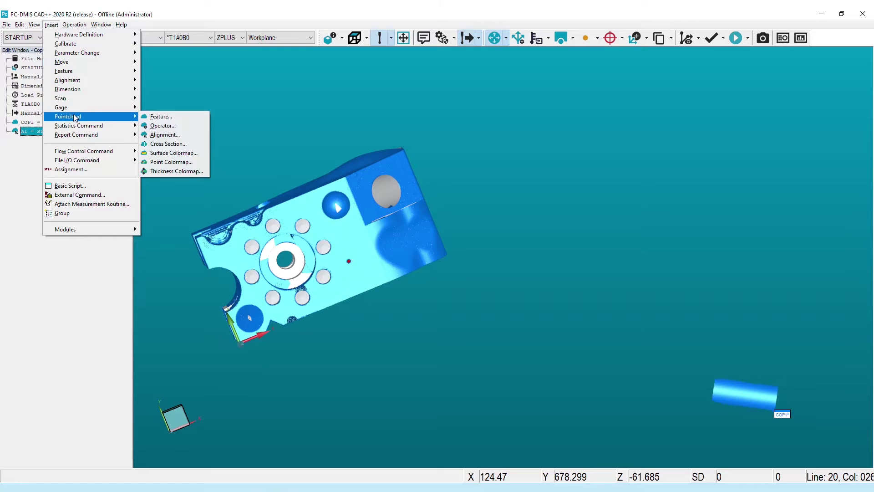
left_click(162, 126)
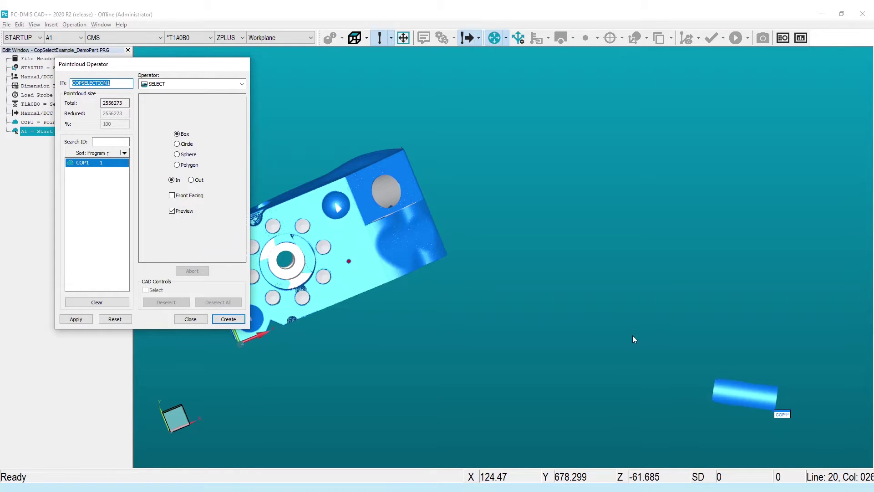
left_click_drag(648, 336, 822, 441)
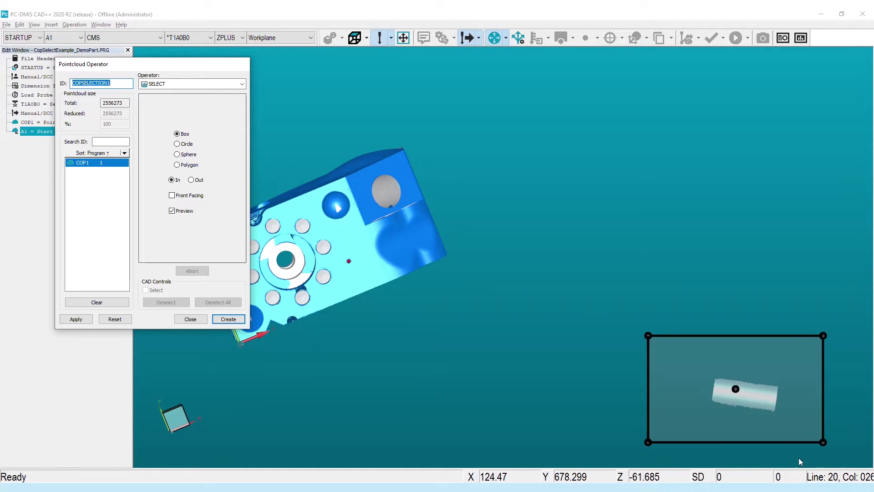
left_click(191, 180)
left_click(76, 319)
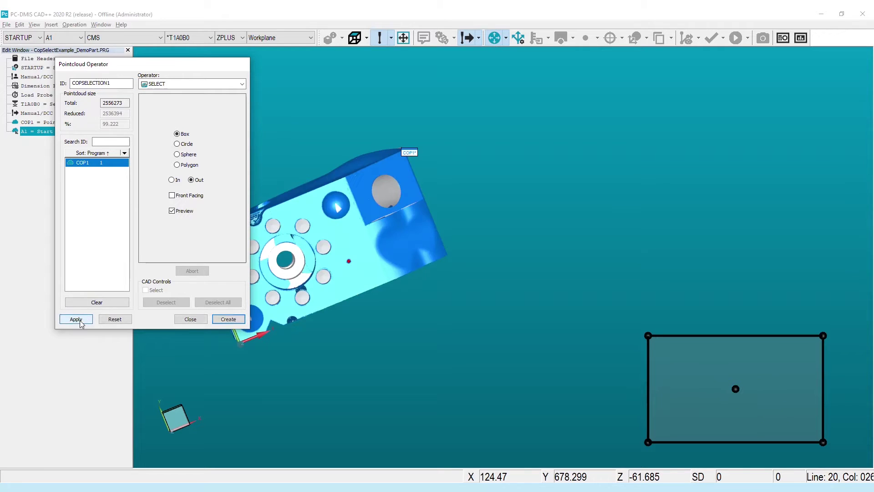
left_click(229, 319)
Draw a box selection over the part's curved freeform surface and extend its depth in the front view to enclose that surface
left_click(178, 419)
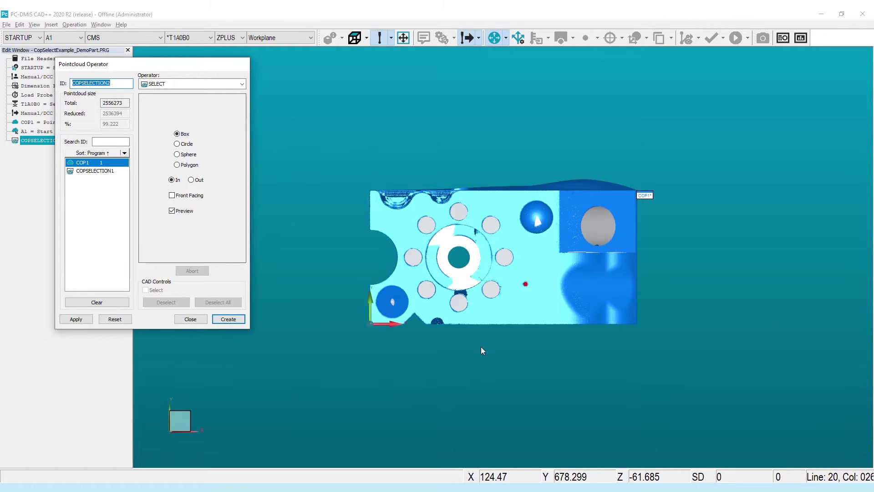
left_click_drag(566, 259, 632, 316)
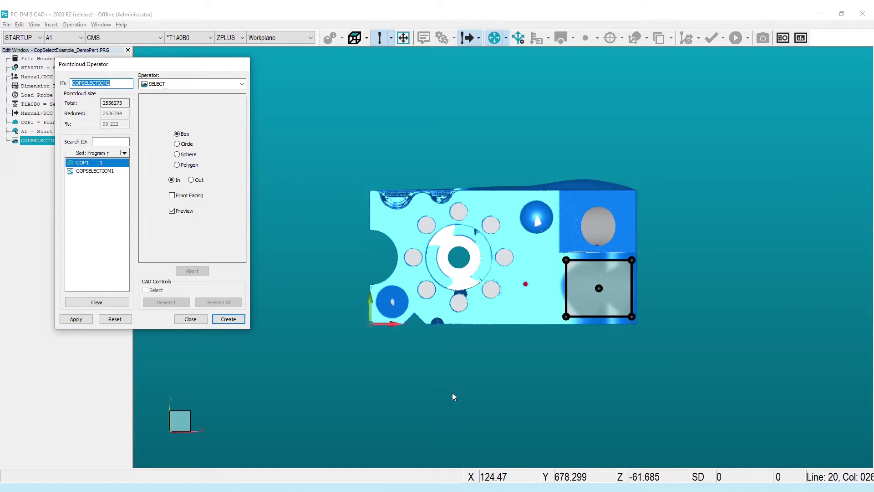
middle_click_drag(452, 392, 451, 176)
left_click(181, 419)
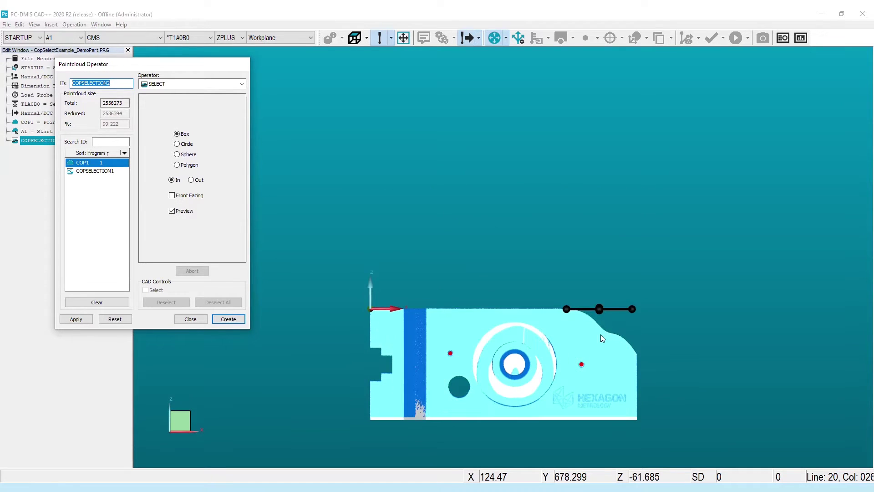
left_click_drag(600, 315, 600, 362)
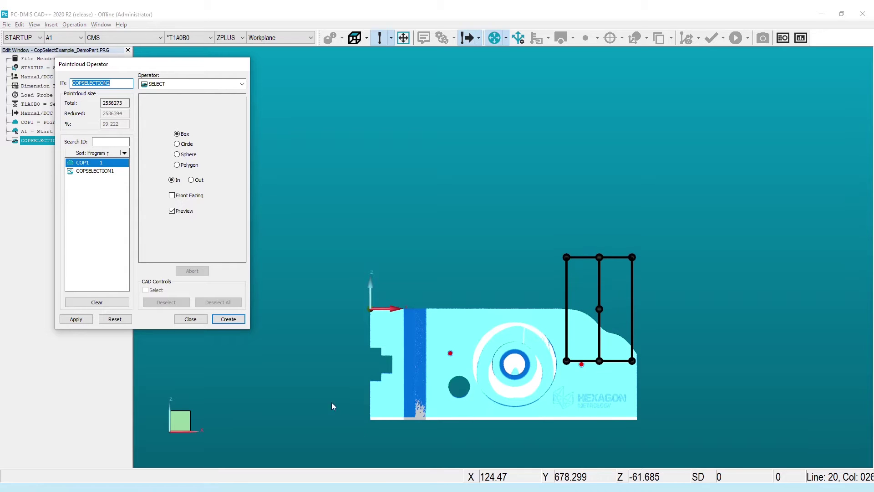
Limit the box selection to front-facing points, apply it and create the selection
left_click(186, 196)
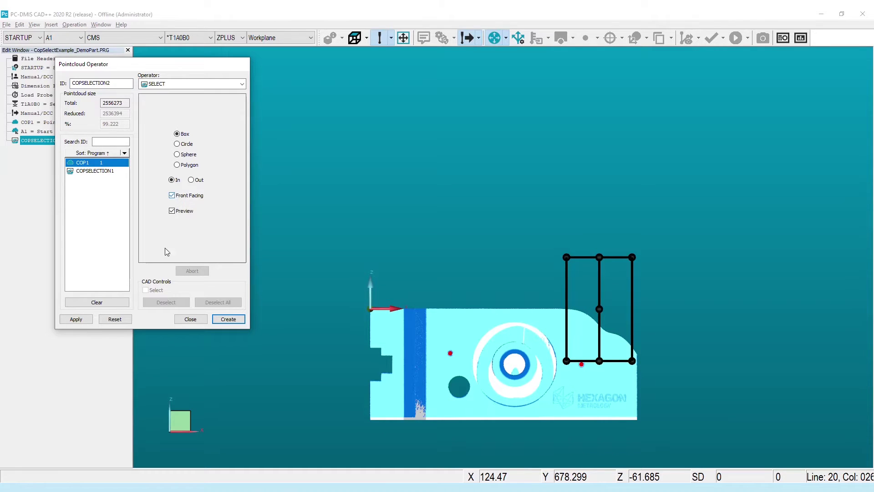
left_click(77, 320)
left_click(237, 320)
Apply and create a Surface Colormap on the selected freeform patch with plus 0.2 and minus 0.2 tolerances
middle_click_drag(666, 316, 510, 420)
left_click(152, 83)
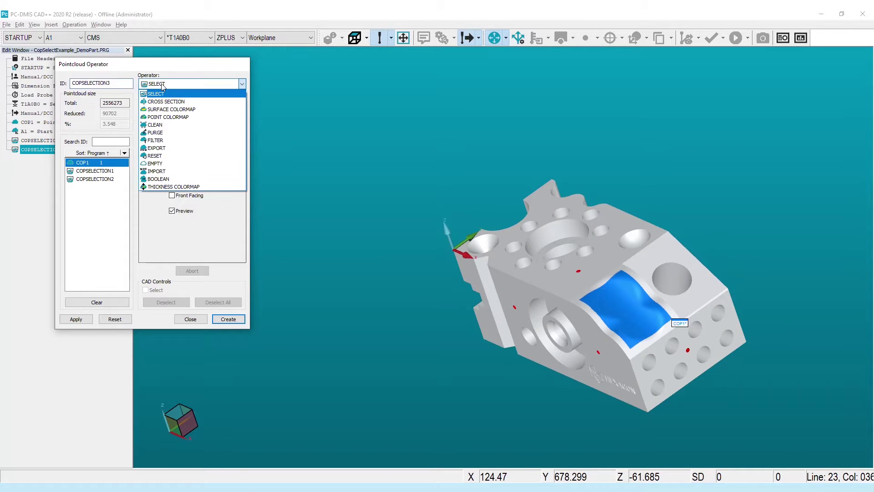
left_click(166, 112)
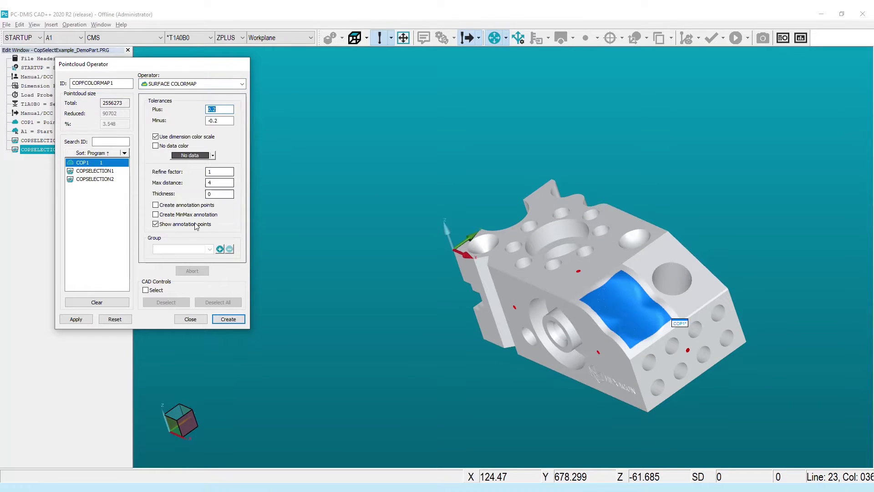
left_click(74, 320)
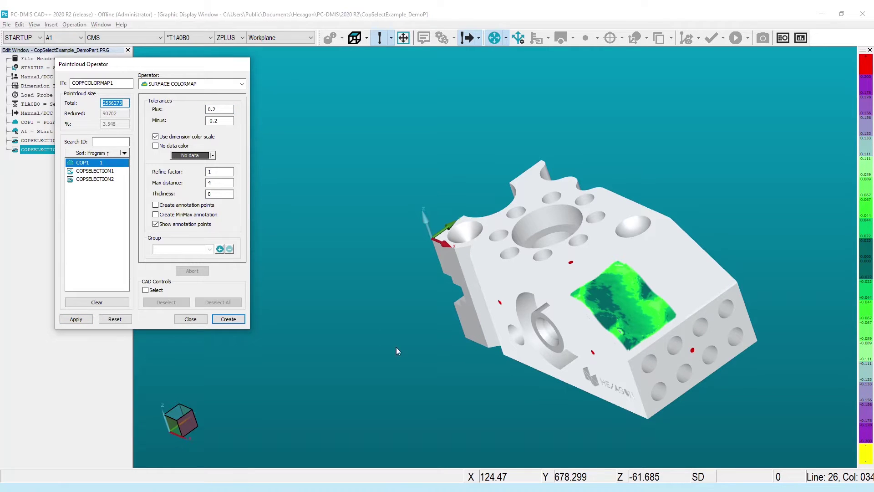
left_click(228, 319)
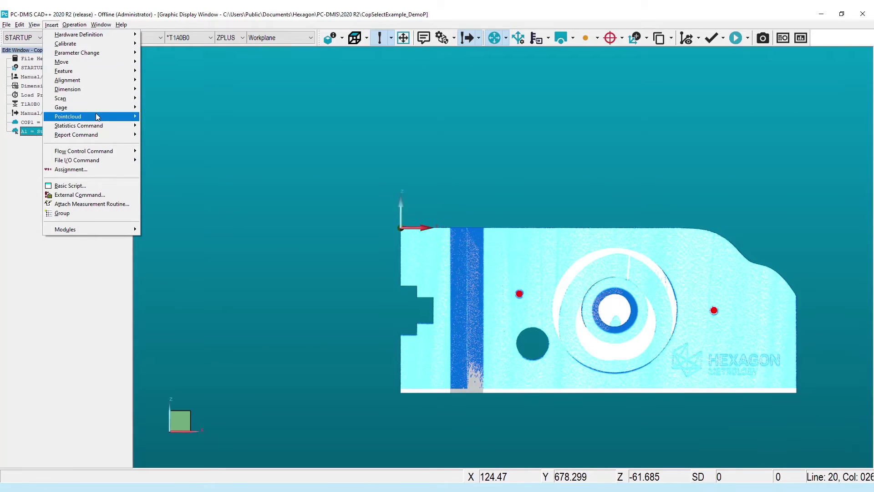
Start a pointcloud Select operator on COP1 and fit a box selection around the HEXAGON METROLOGY logo
mouse_move(97, 118)
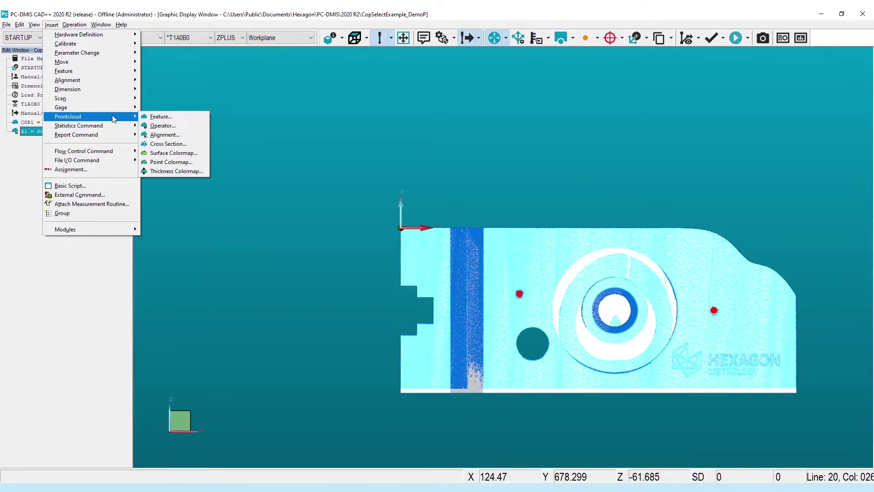
left_click(162, 126)
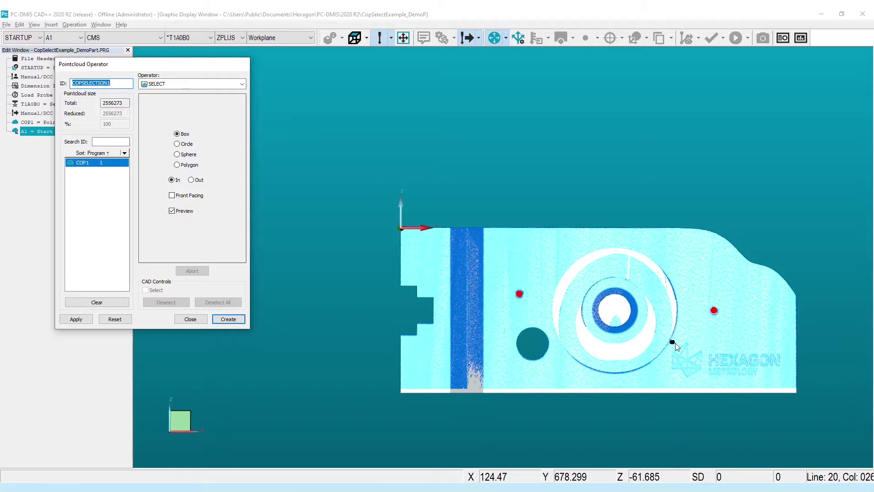
left_click_drag(671, 341, 788, 385)
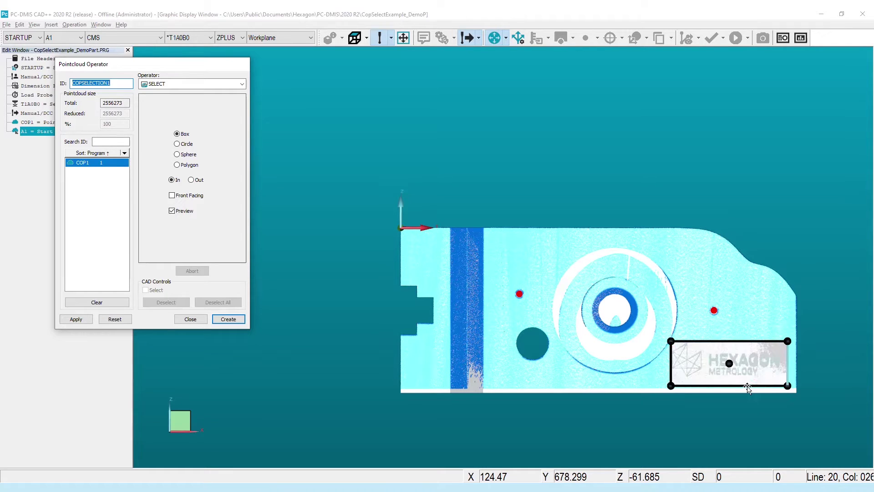
left_click_drag(670, 361, 668, 361)
left_click_drag(717, 343, 727, 362)
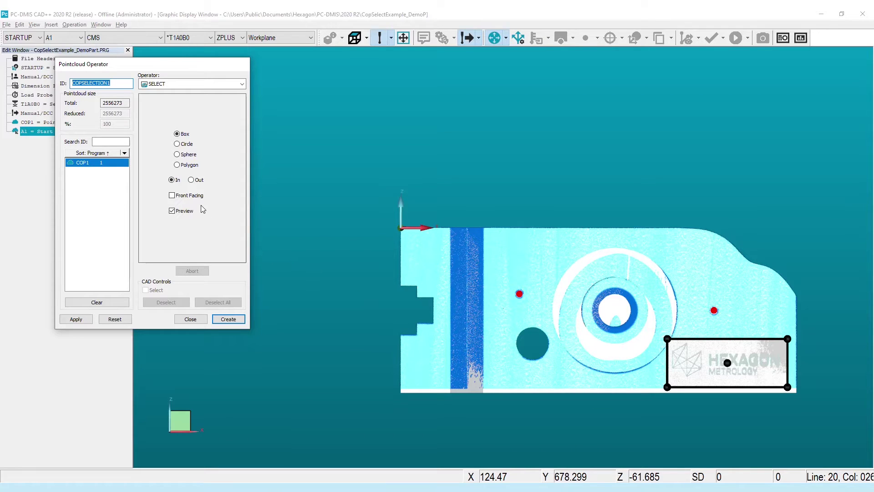
Try a circle selection around the large counterbored hole and a sphere selection on the front face above the small hole
left_click(183, 145)
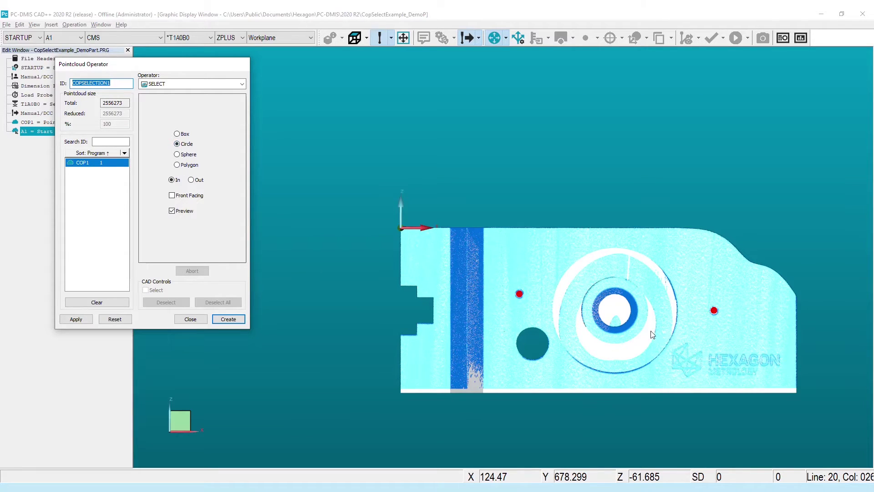
left_click_drag(613, 308, 675, 356)
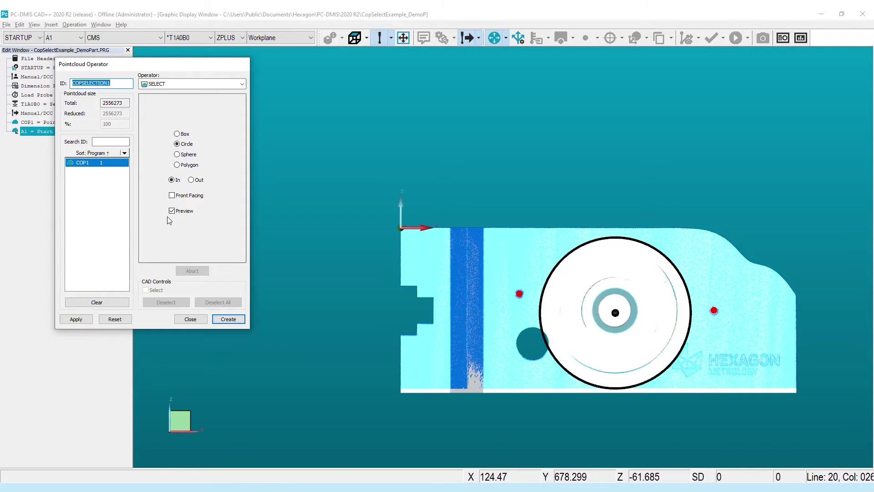
left_click(177, 155)
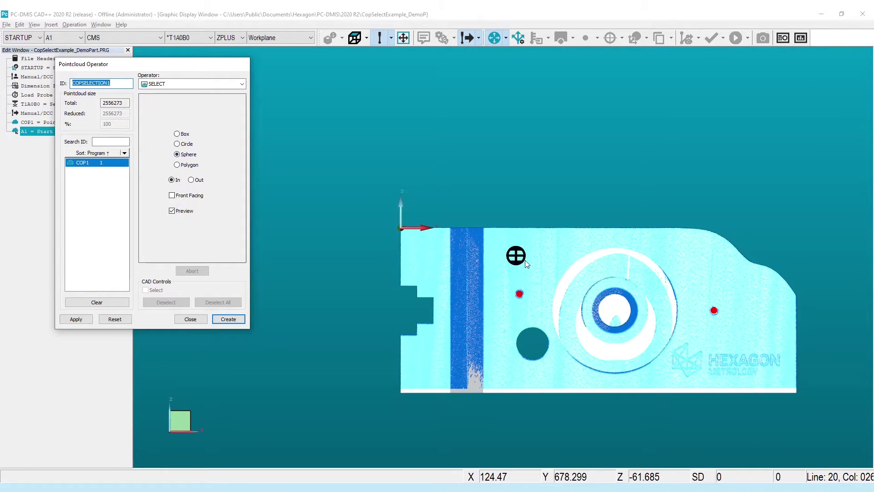
middle_click_drag(451, 277, 493, 293)
mouse_move(514, 262)
left_mouse_down()
mouse_move(522, 281)
mouse_move(514, 267)
mouse_move(526, 264)
left_mouse_up()
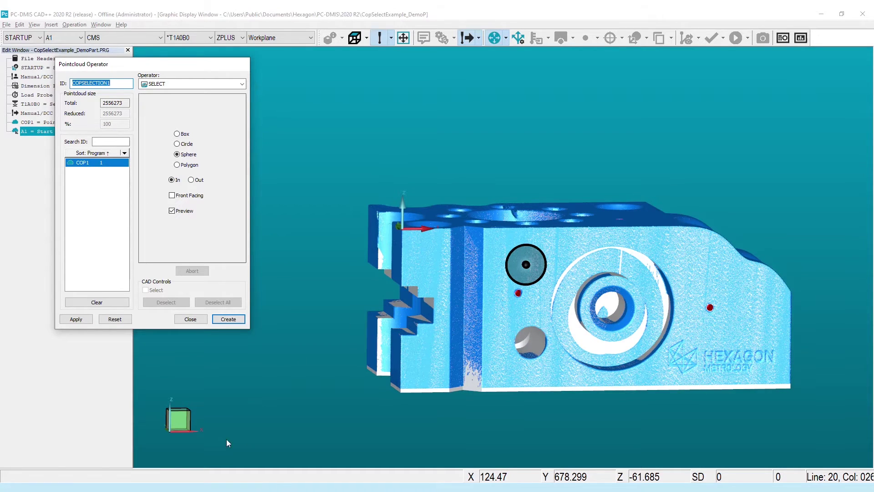
Draw a six-sided polygon selection around the hexagonal logo emblem in the front view and adjust its position
left_click(182, 420)
left_click(177, 164)
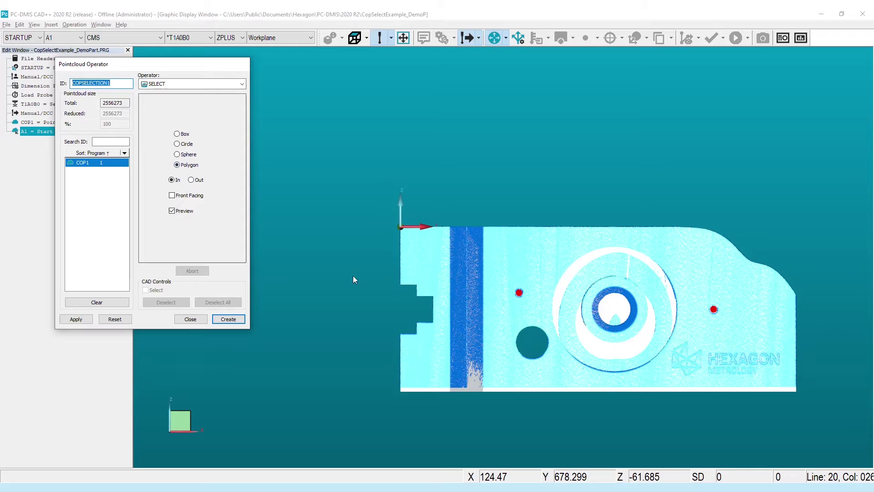
left_click(689, 334)
left_click(665, 373)
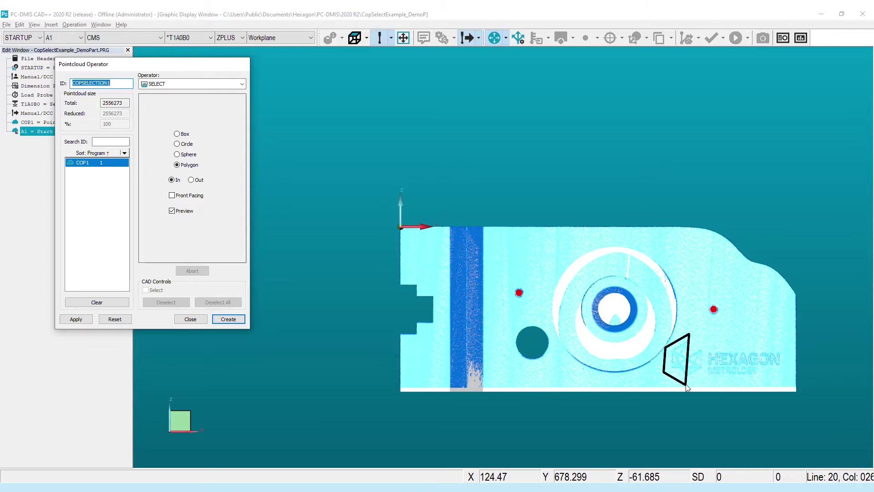
left_click(686, 385)
left_click(708, 372)
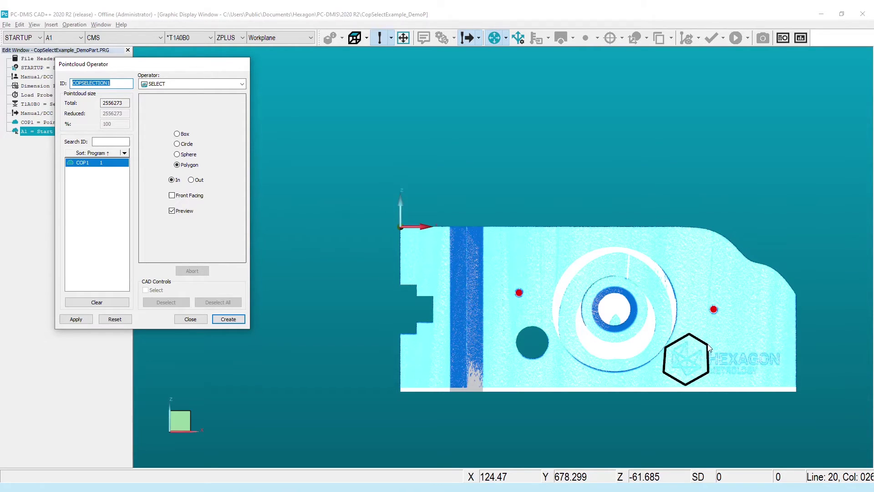
double_click(708, 348)
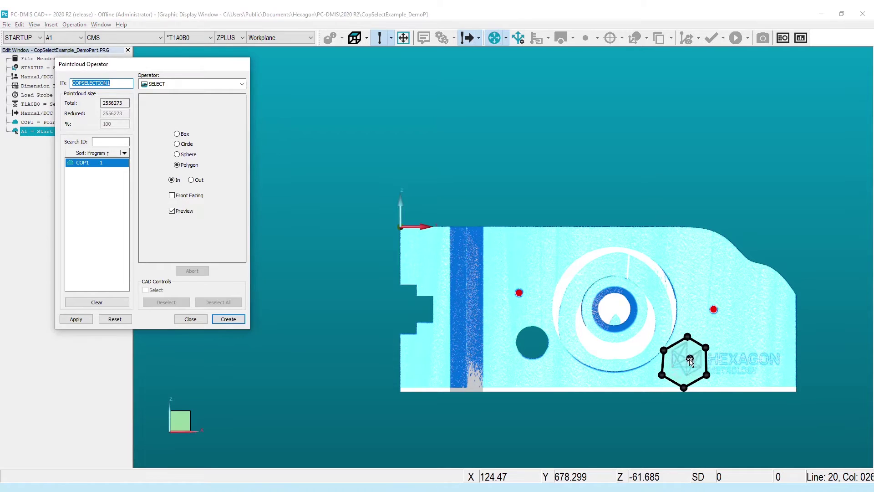
left_click_drag(709, 346, 691, 334)
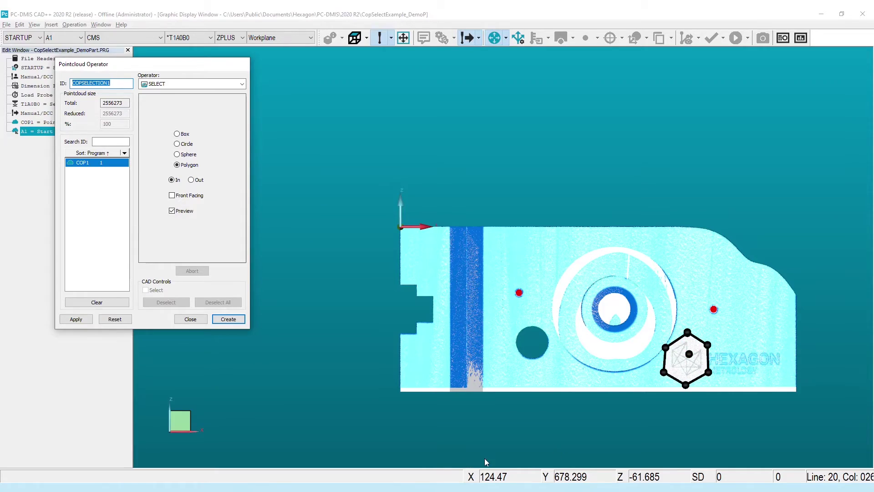
Draw a front-facing box selection over the part's notched end in the top view and apply it
middle_click_drag(475, 238, 464, 360)
left_click(180, 415)
right_click_drag(428, 228, 445, 298)
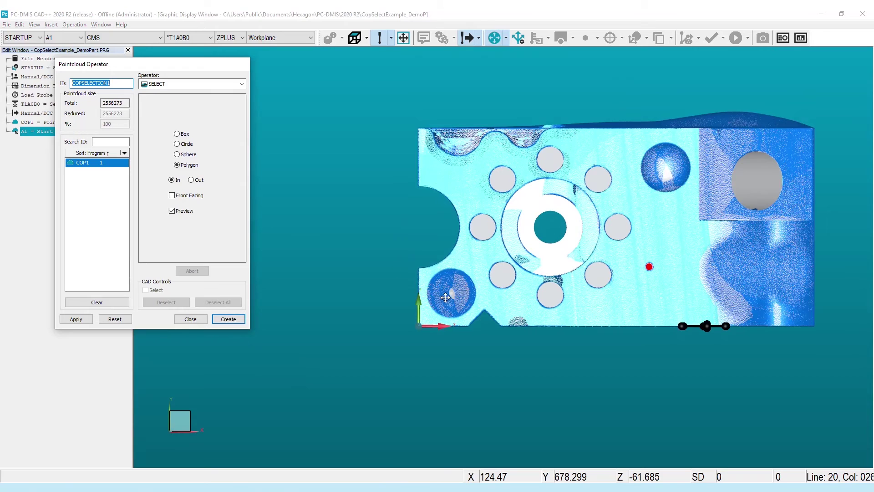
left_click(184, 134)
left_click(189, 196)
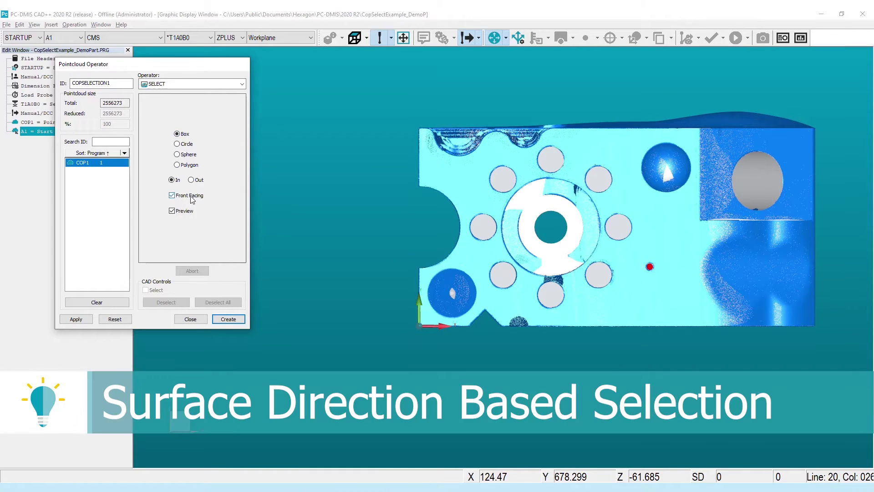
left_click_drag(408, 108, 454, 346)
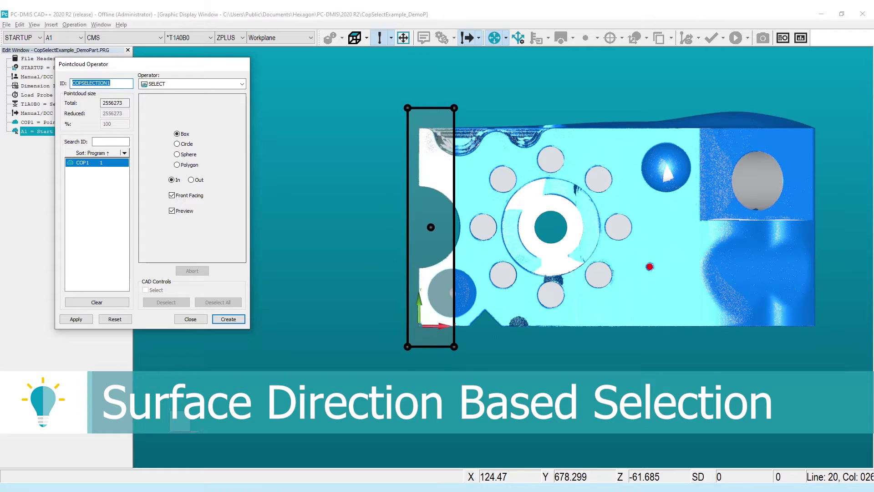
middle_click_drag(463, 316, 406, 320)
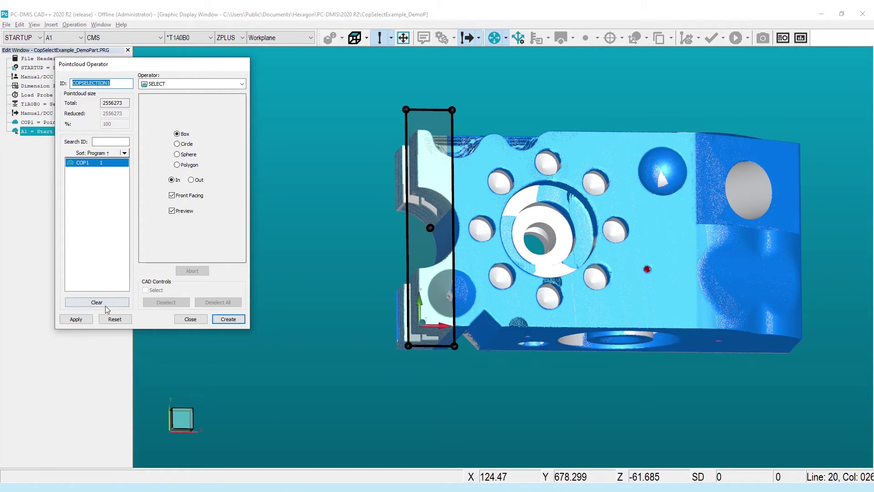
left_click(71, 322)
middle_click_drag(495, 326, 471, 254)
Narrow the box selection at the notched end and reapply it
left_click(179, 418)
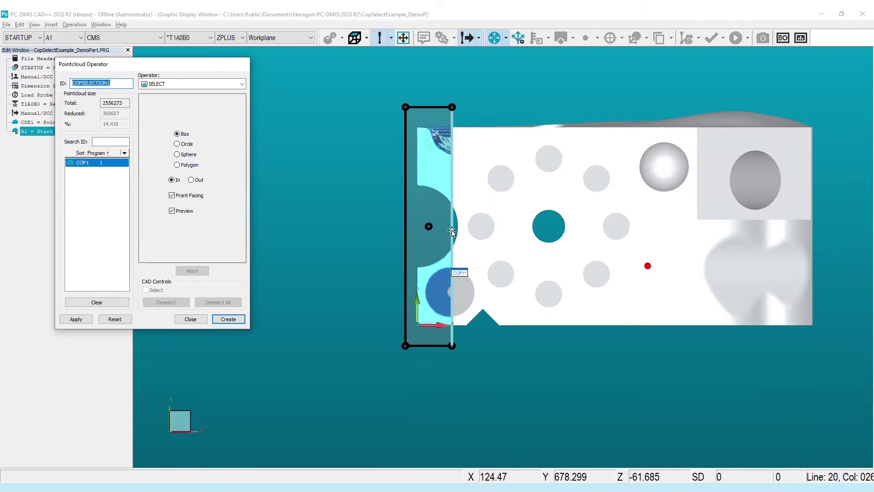
left_click_drag(452, 230, 447, 231)
left_click(75, 319)
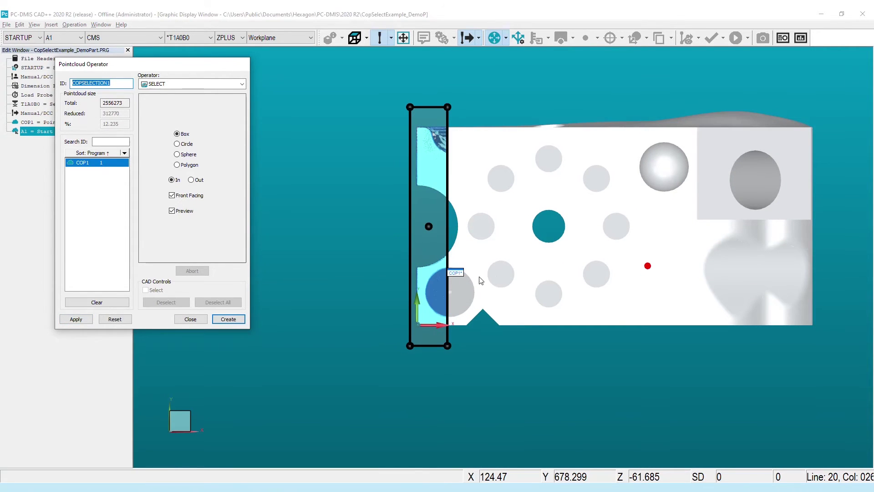
Move the selection box down into the part from the end view, adjust its depth to a narrow band and apply it
middle_click_drag(478, 279, 446, 436)
middle_click_drag(169, 424, 422, 170)
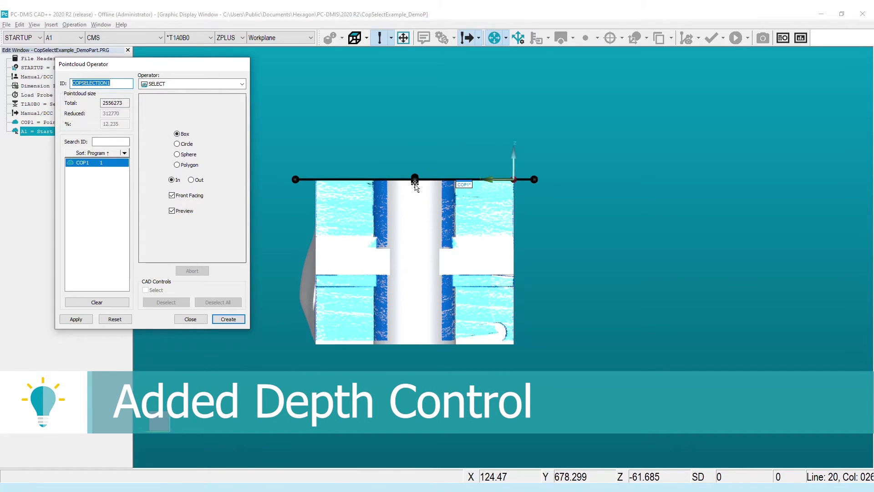
left_click_drag(414, 183, 416, 279)
left_click_drag(416, 250, 417, 259)
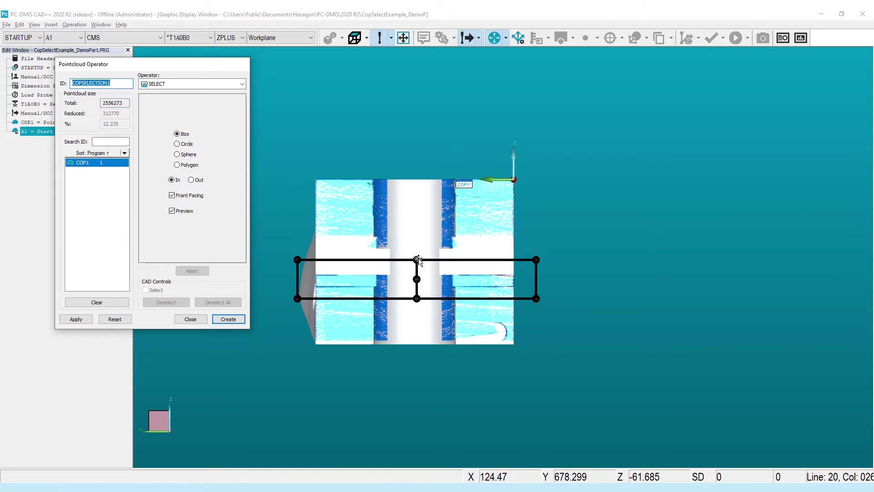
left_click(73, 319)
middle_click_drag(537, 240, 450, 203)
middle_click_drag(404, 258, 523, 254)
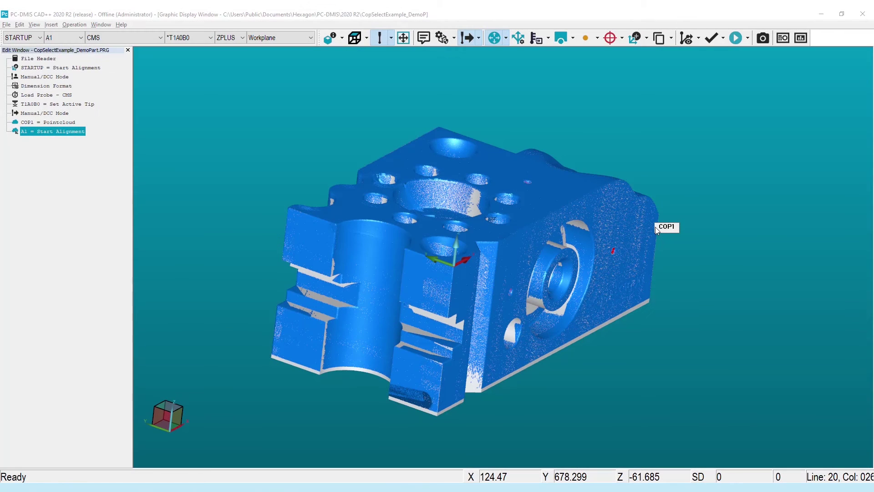
Fit the whole scan in view, including the stray points away from the part, and display the Pointcloud toolbar
key("ctrl+z")
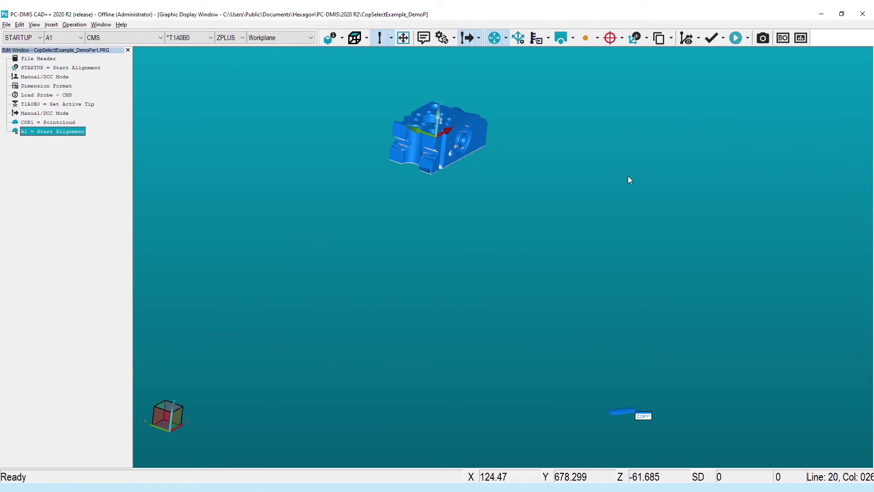
middle_click_drag(628, 176, 627, 308)
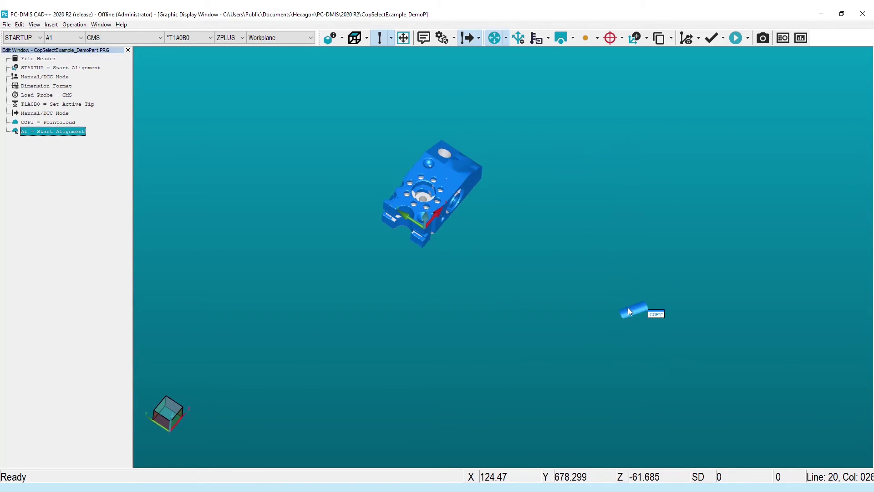
right_click(818, 38)
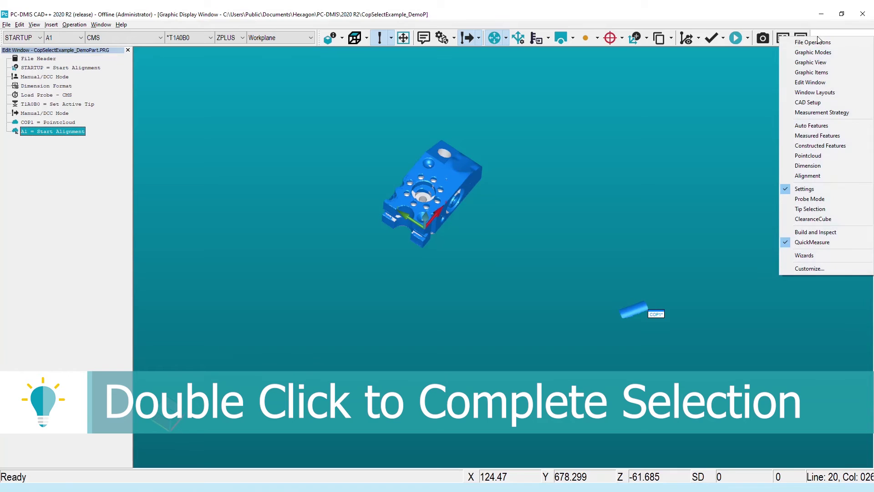
left_click(808, 156)
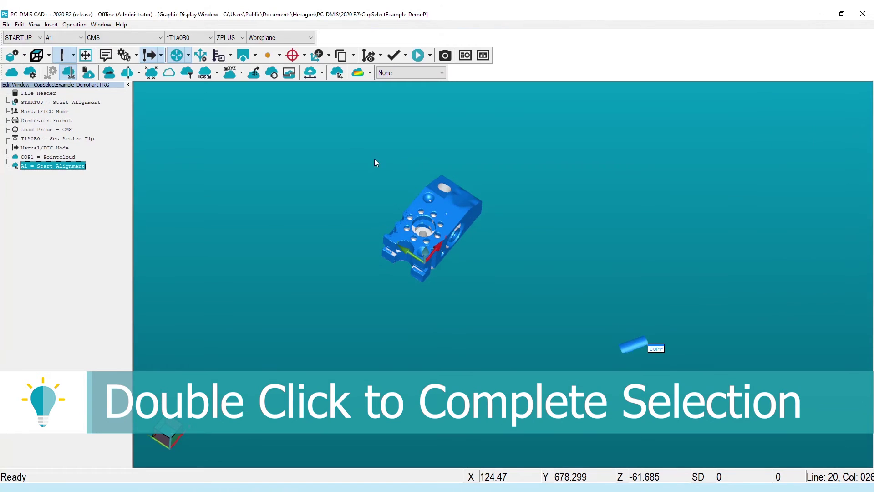
Exclude the stray cylindrical cluster of points away from the part with a four-sided polygon selection around it
left_click(289, 73)
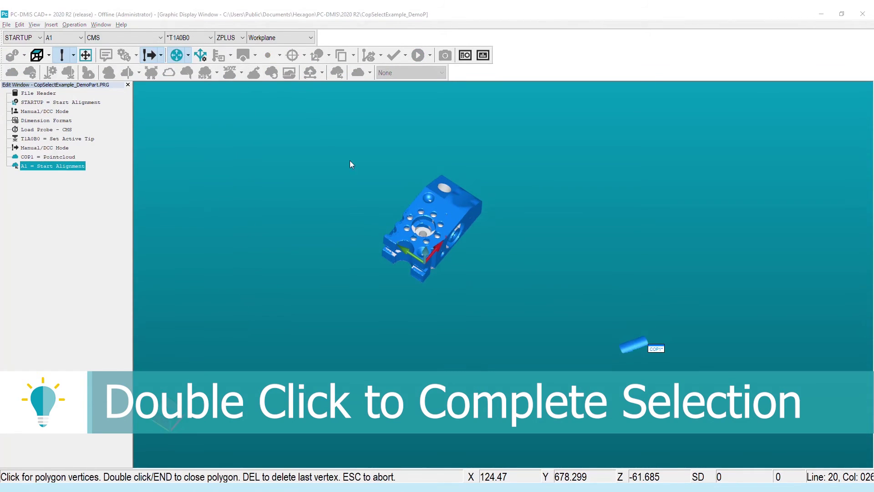
left_click(712, 314)
left_click(702, 386)
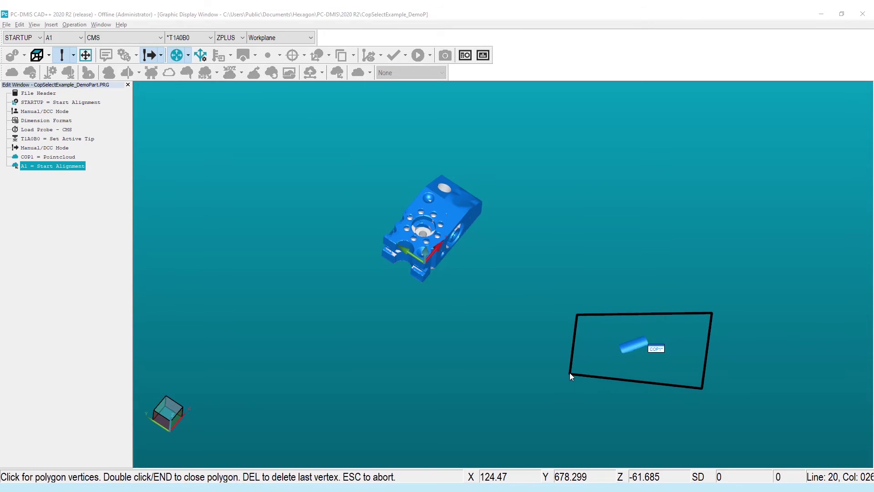
double_click(572, 371)
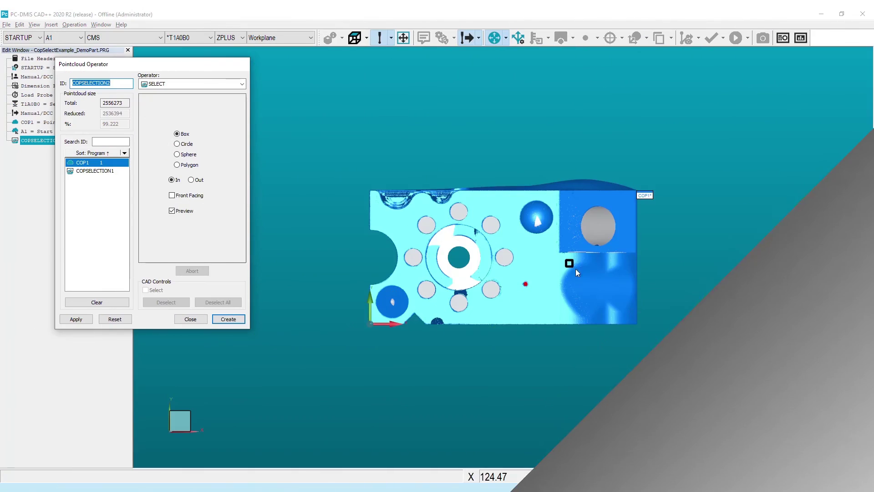
Draw a box selection over the curved contoured surface in the top view and extend its depth over the contour from the front view
left_click_drag(565, 260, 632, 316)
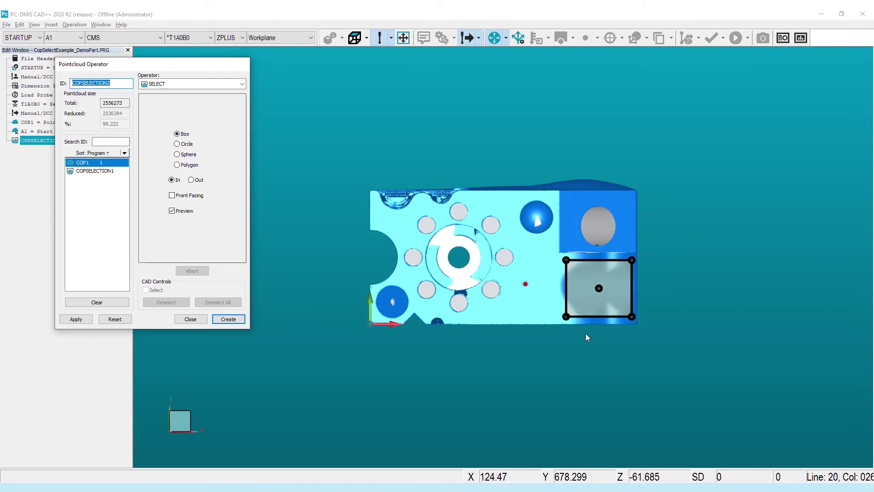
middle_click_drag(452, 392, 447, 162)
middle_click(447, 378)
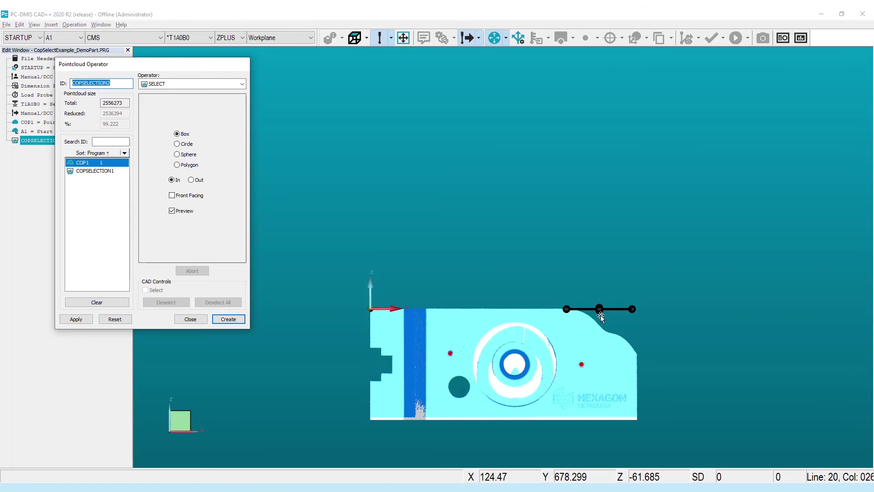
left_click_drag(599, 315, 599, 361)
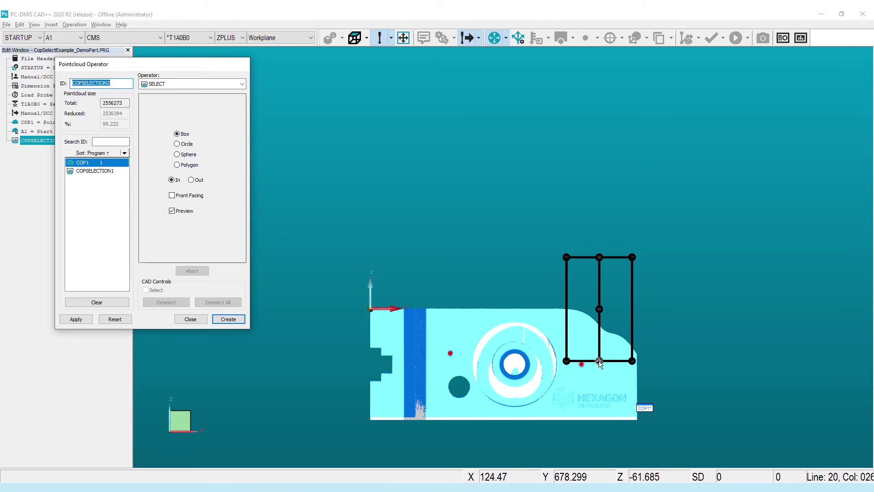
Limit the box selection to front-facing points, apply it and create the selection command
left_click(185, 197)
left_click(80, 321)
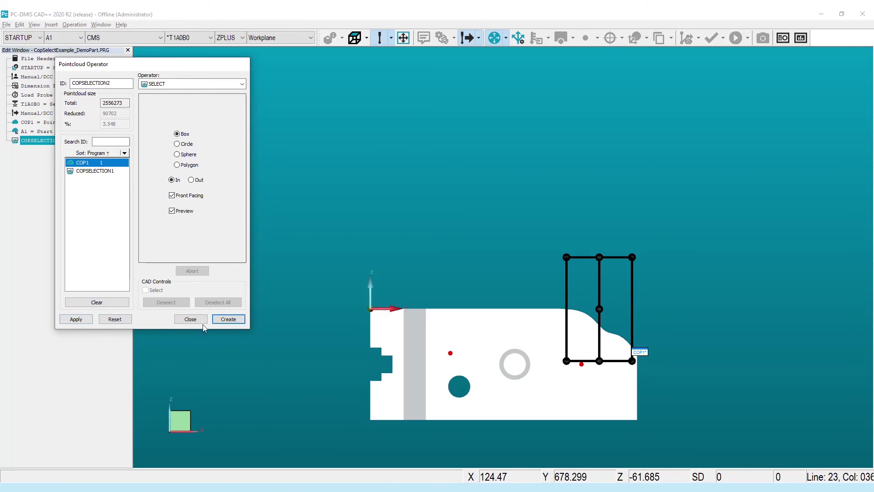
left_click(238, 321)
Apply a surface colormap to the selected points on the contoured surface and create the colormap command
middle_click_drag(658, 314, 514, 416)
left_click(166, 85)
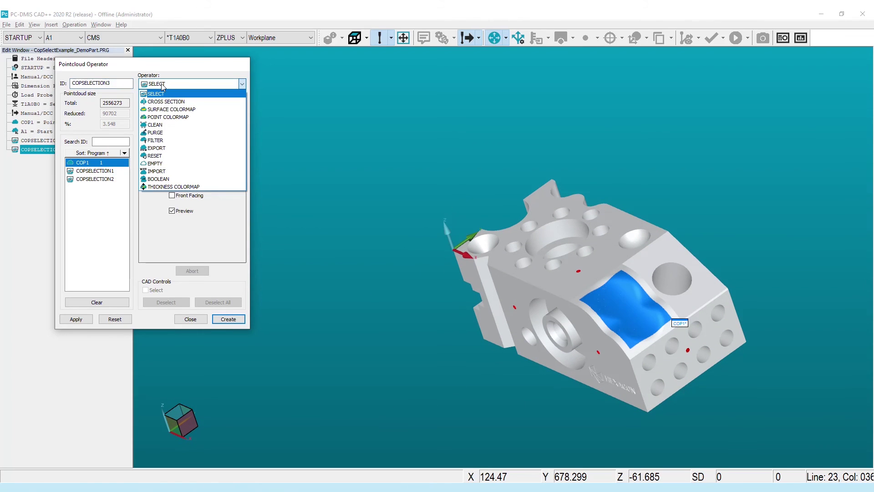
left_click(166, 109)
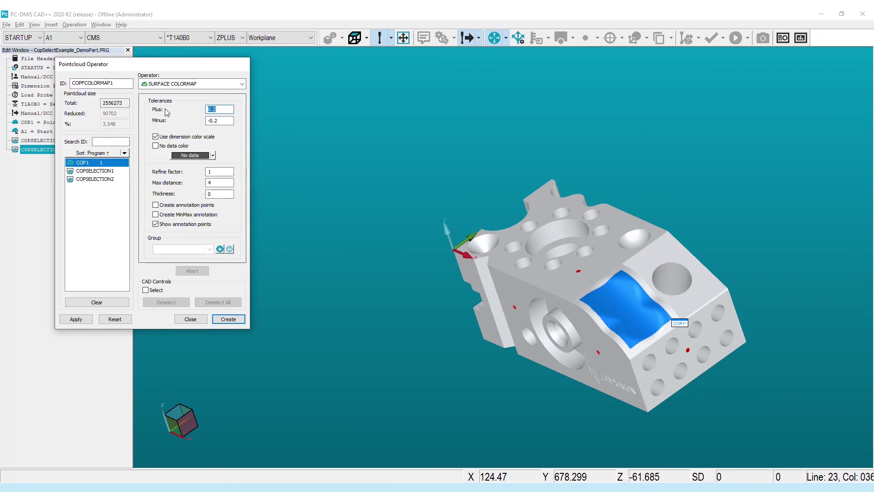
left_click(76, 319)
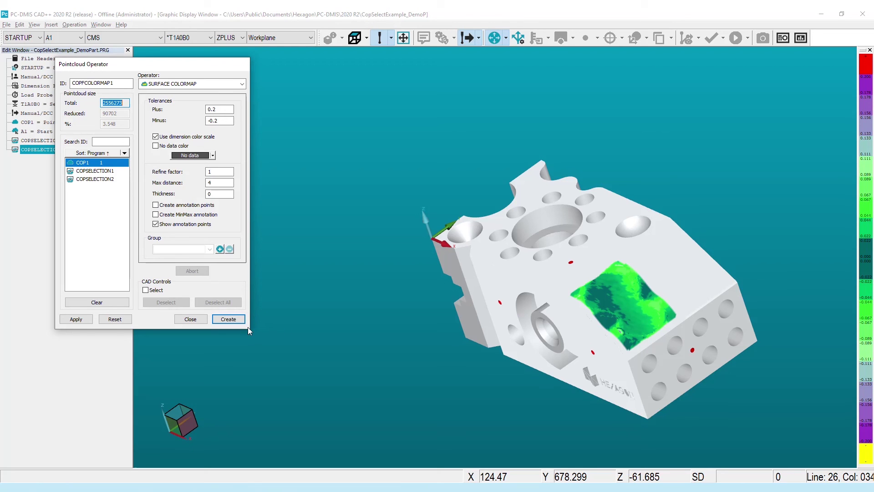
left_click(234, 321)
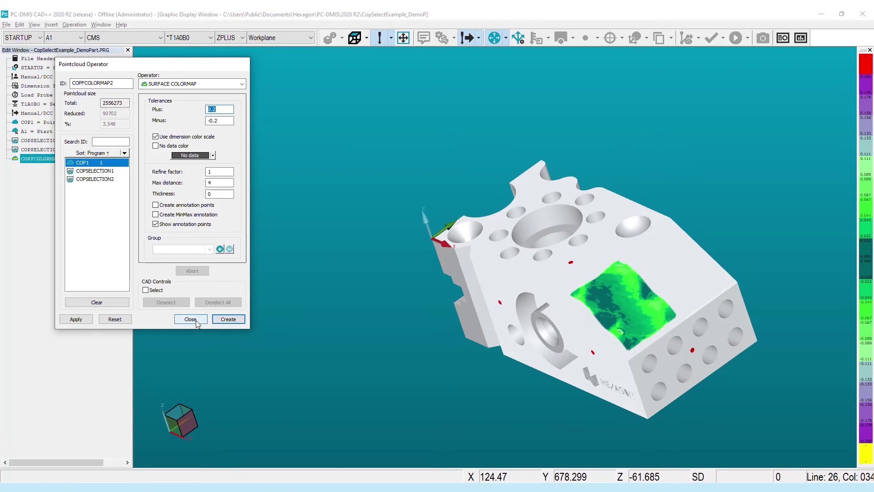